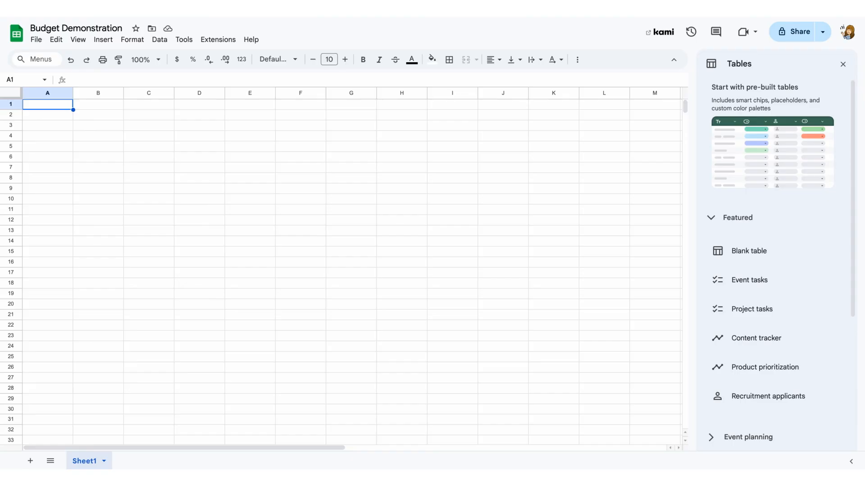
Insert a blank pre-built table into the sheet.
left_click(104, 39)
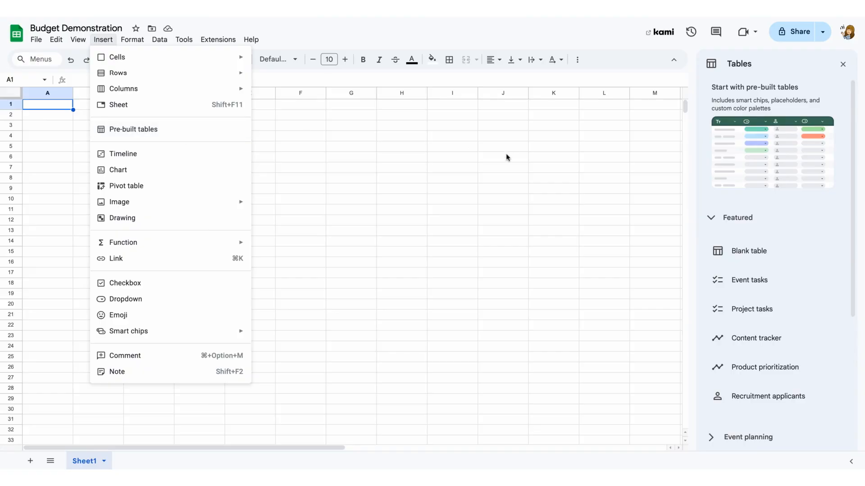
left_click(633, 225)
mouse_move(726, 259)
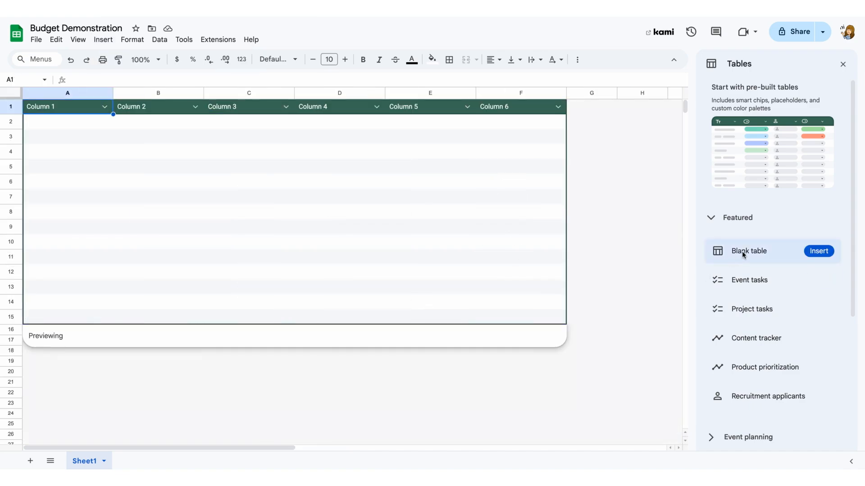
left_click(743, 254)
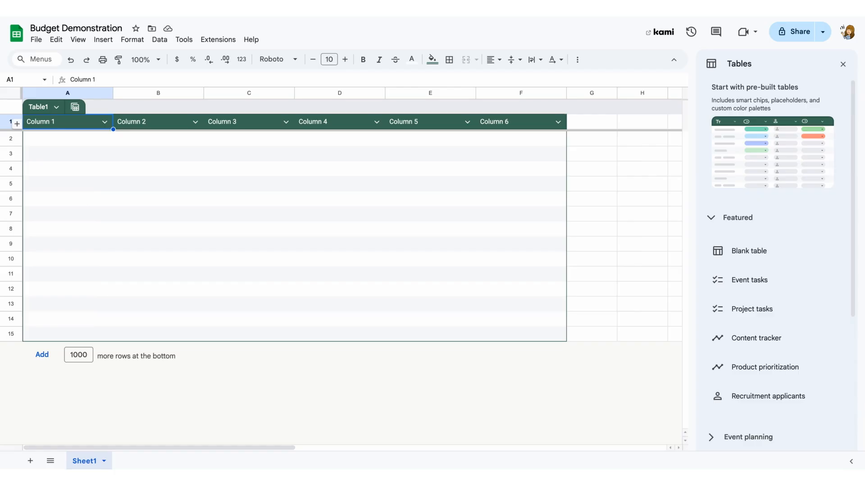
Name the table's columns Expense, Amount, Category, Source, Paid and Notes.
type("Ex")
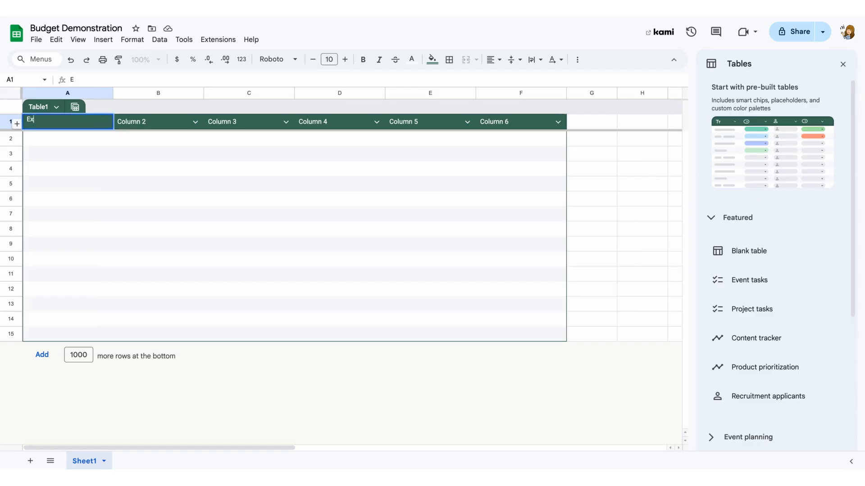
type("pense")
key("Tab")
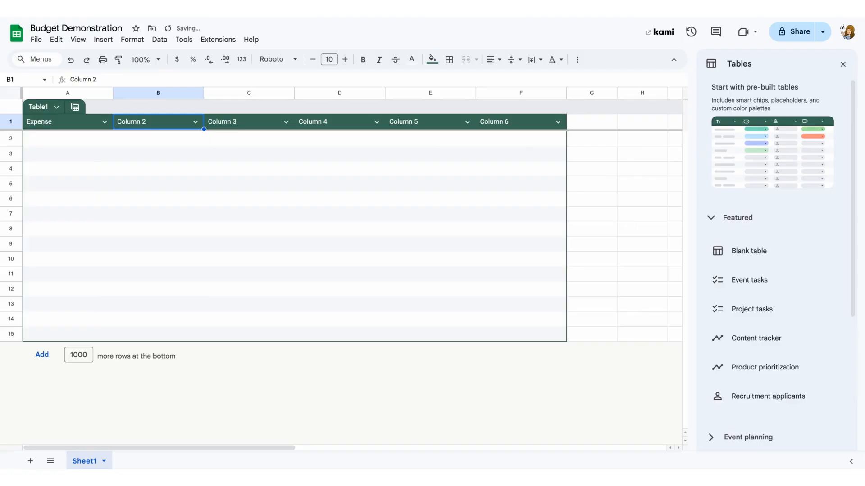
type("Amount")
key("Tab")
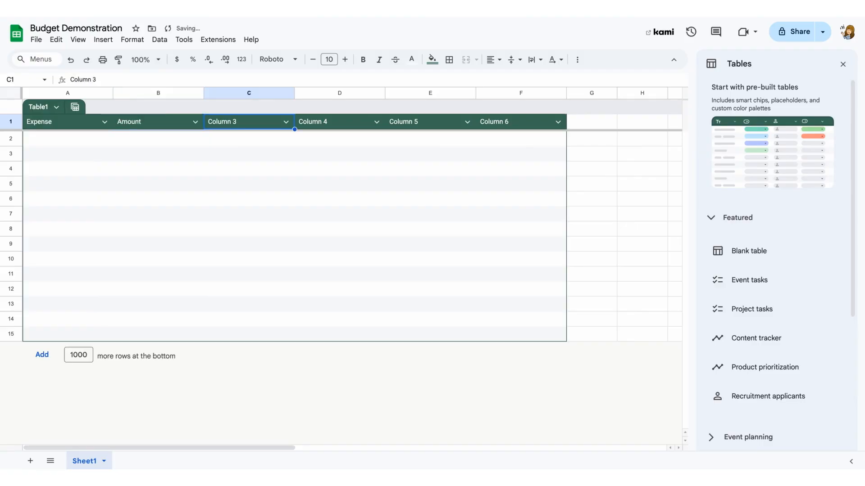
type("Cat")
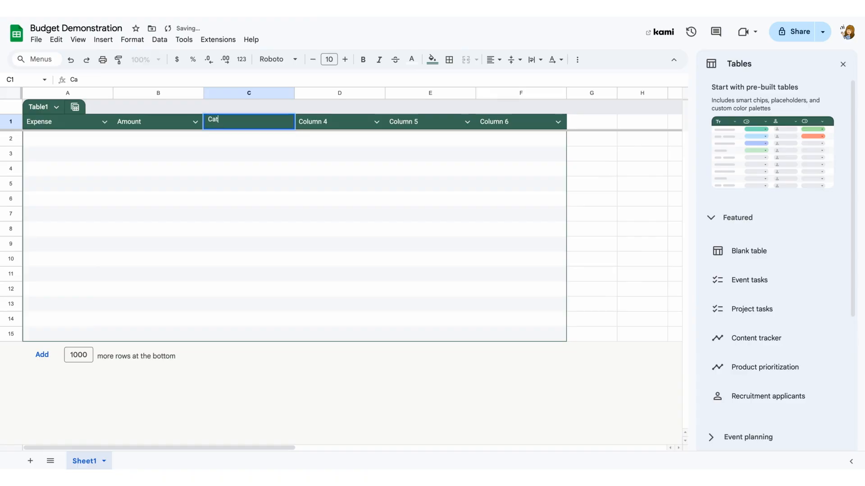
type("egory")
key("Tab")
type("S")
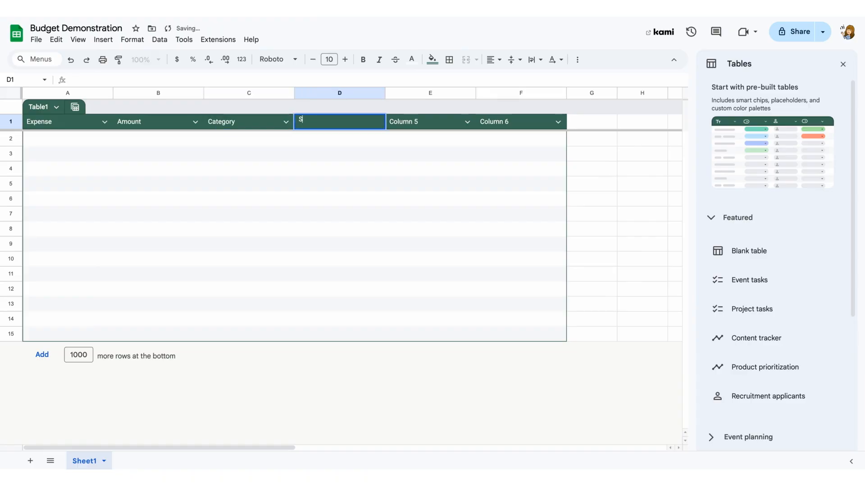
type("ource")
key("Tab")
type("Paid")
key("Tab")
type("Notes")
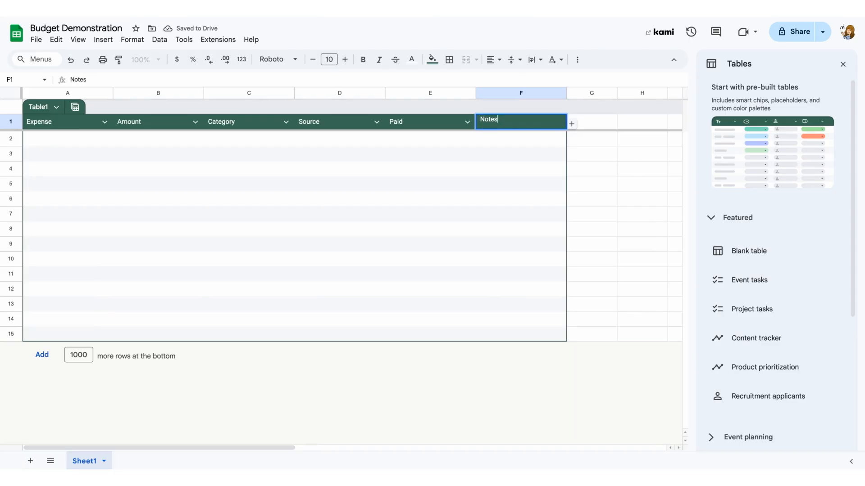
key("Return")
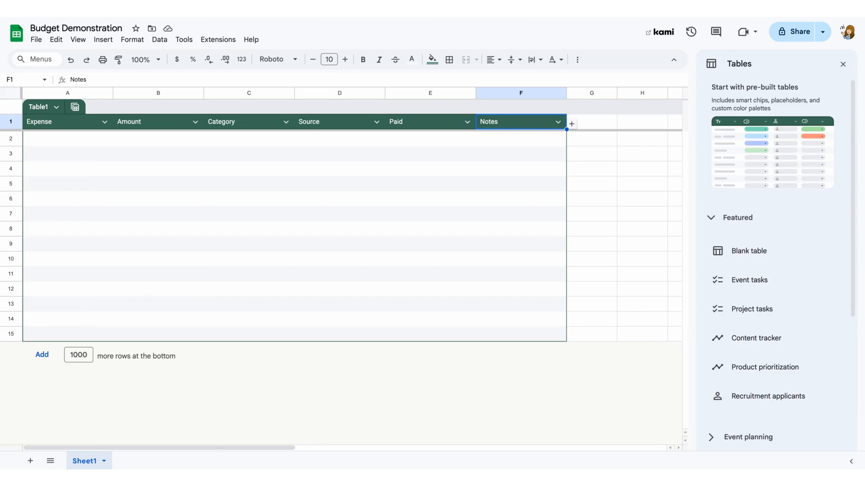
Make the Category column a dropdown with the options household, entertainment, gas and savings.
left_click(285, 122)
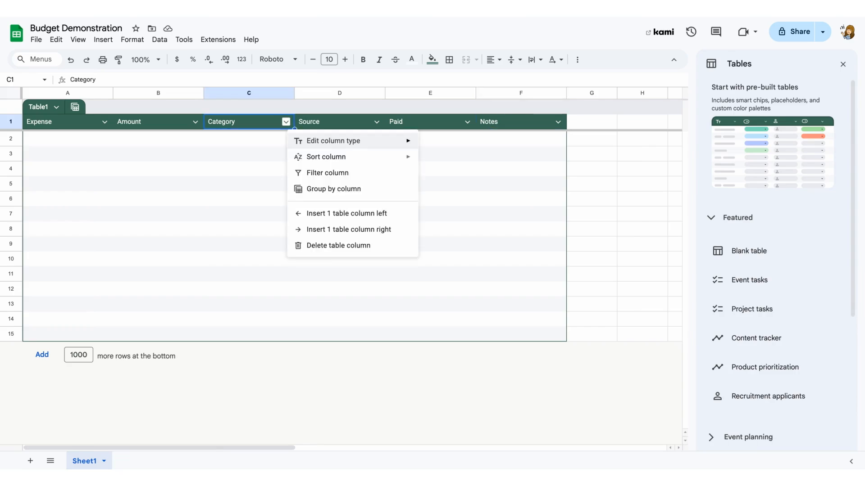
mouse_move(301, 143)
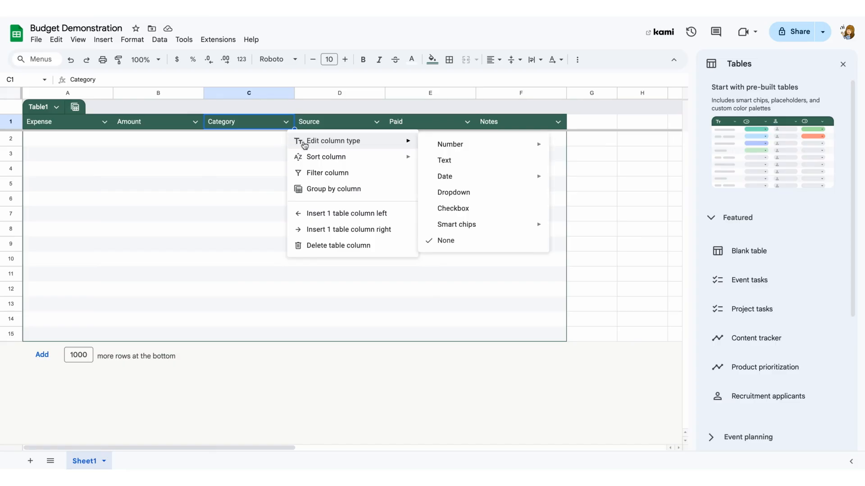
left_click(455, 193)
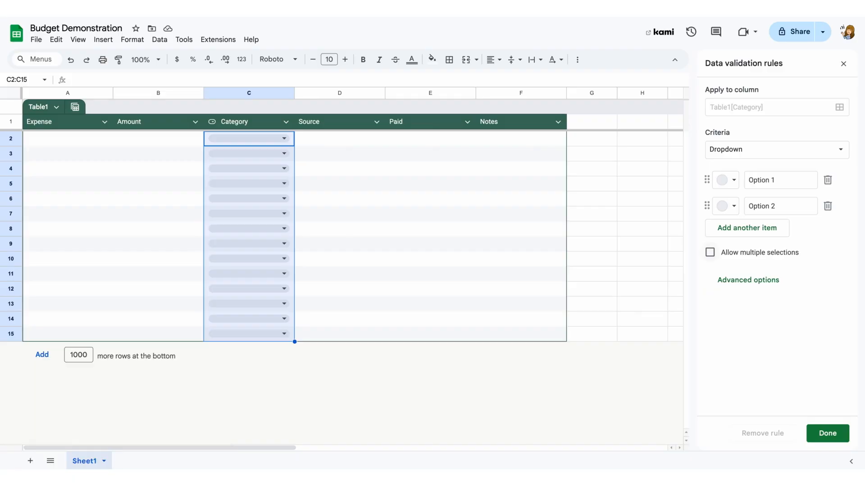
left_click(773, 179)
left_click_drag(773, 180, 746, 181)
type("household")
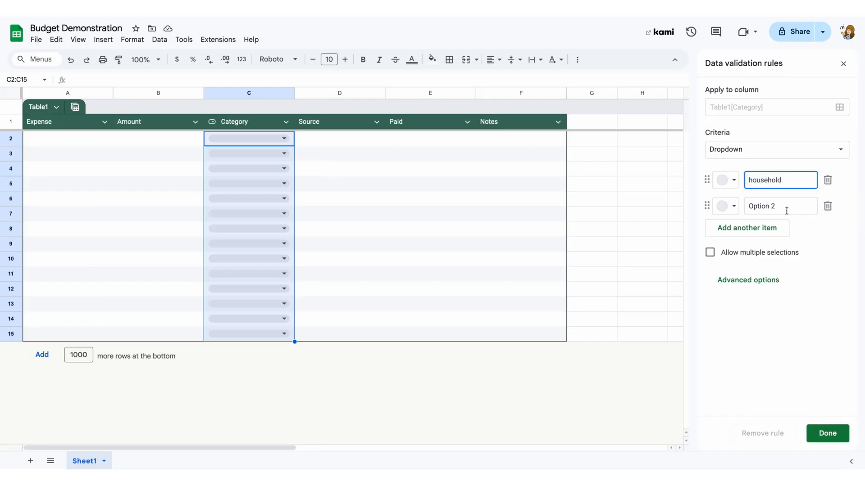
left_click_drag(783, 204, 724, 208)
type("e")
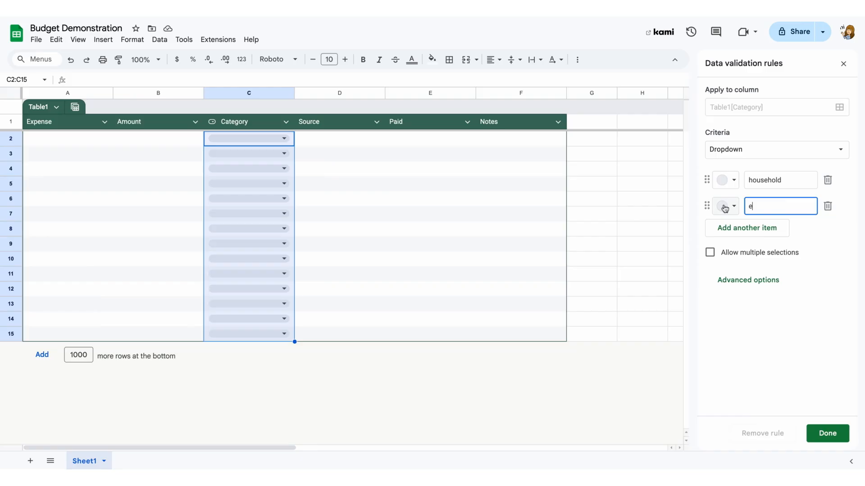
type("ntertainment")
left_click(763, 228)
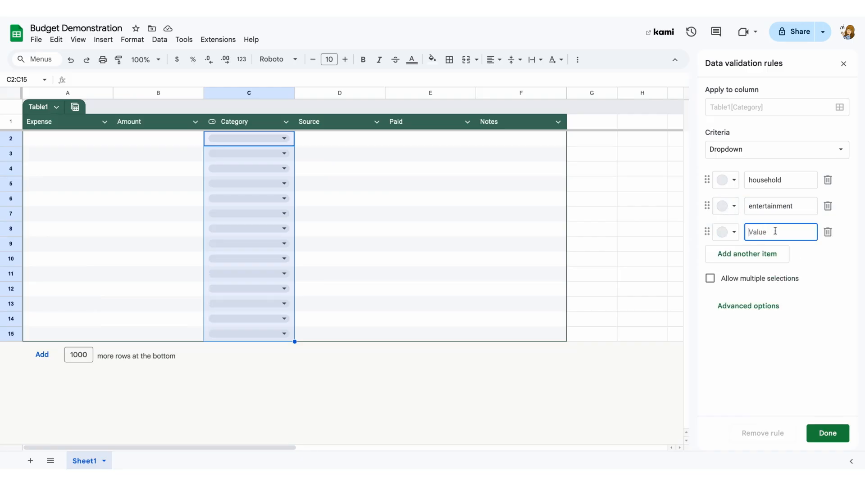
type("gas")
left_click(761, 254)
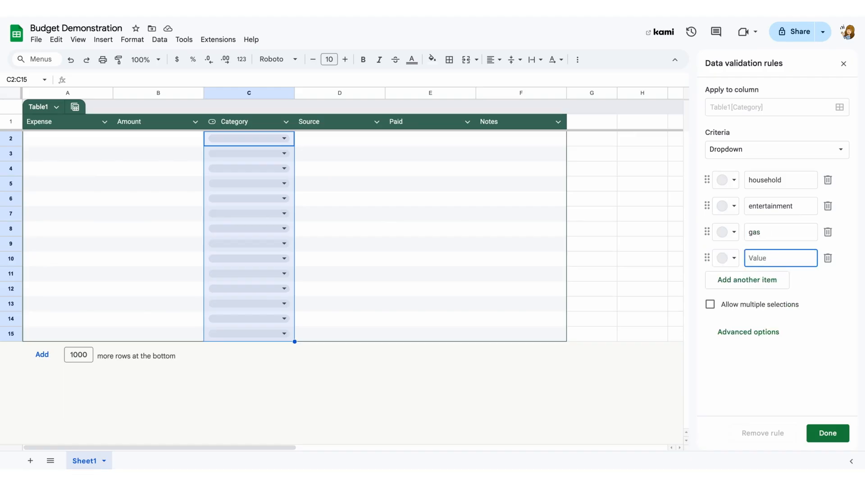
type("savings")
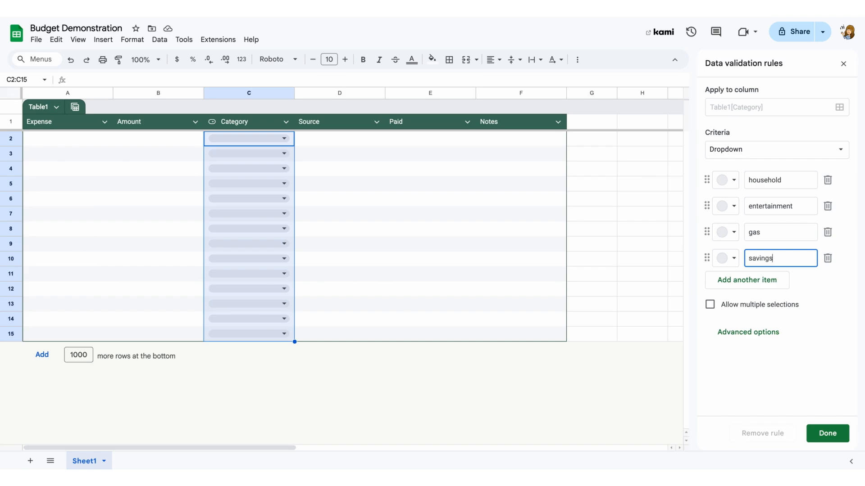
Color the Category options yellow, orange, blue and purple respectively, and apply the rule.
left_click(729, 182)
left_click(778, 217)
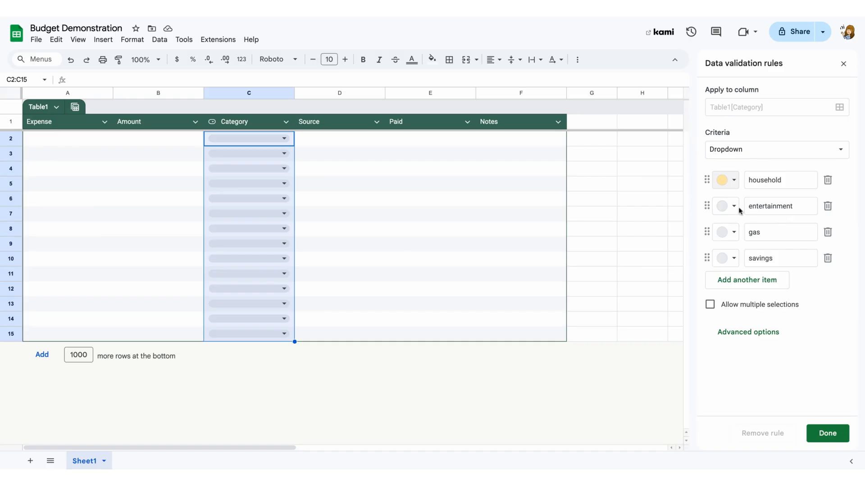
left_click(732, 208)
left_click(762, 243)
left_click(732, 233)
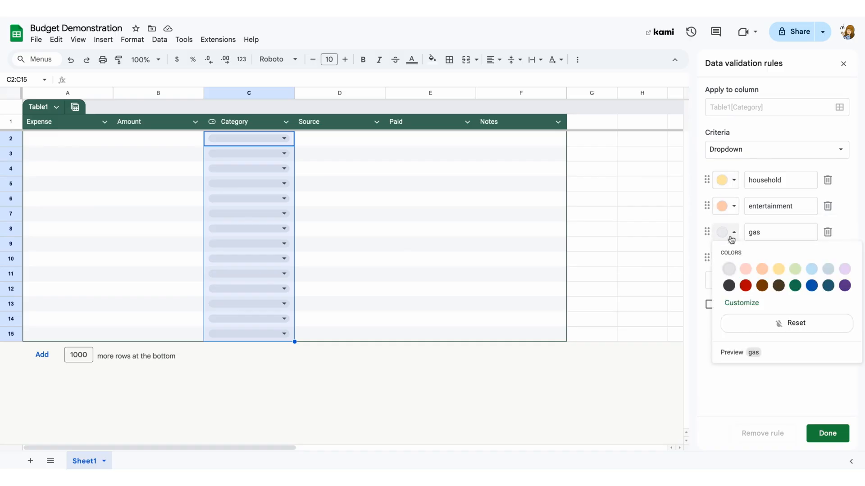
left_click(811, 270)
left_click(732, 258)
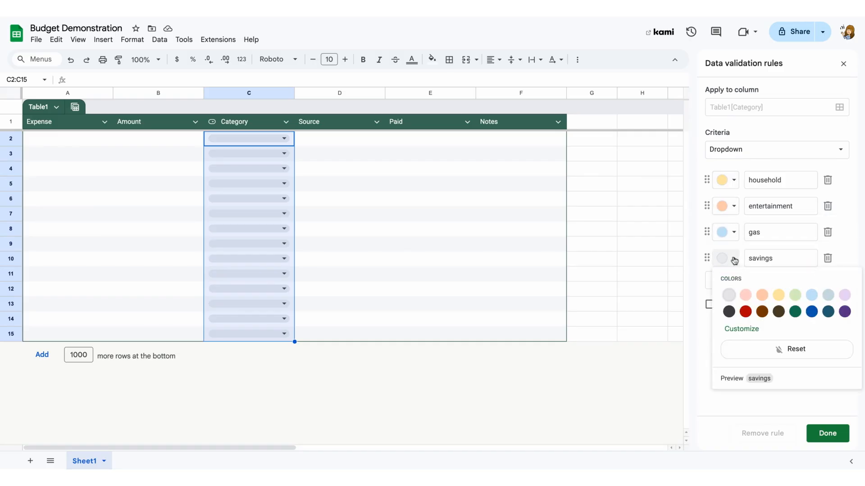
left_click(843, 295)
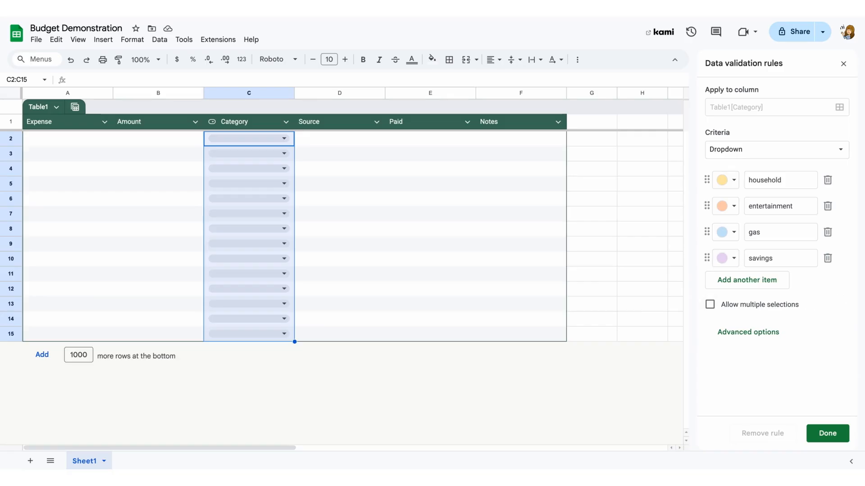
left_click(828, 433)
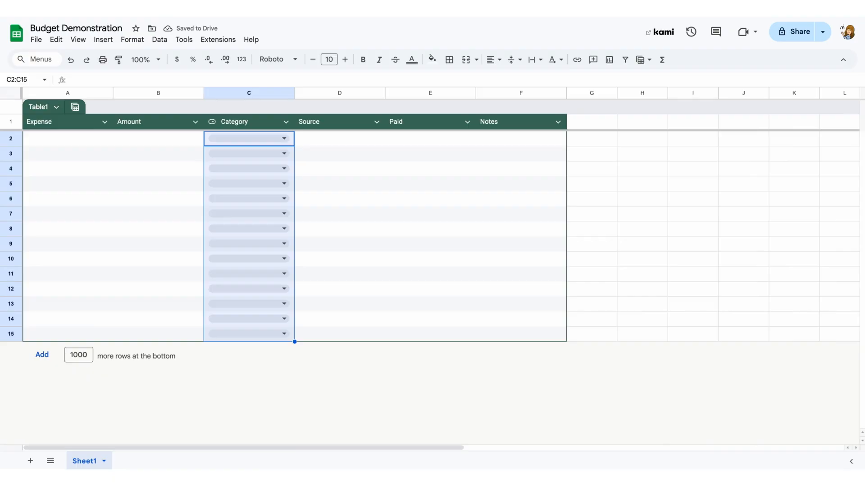
Make the Source column a dropdown with the options bank and cash.
left_click(284, 139)
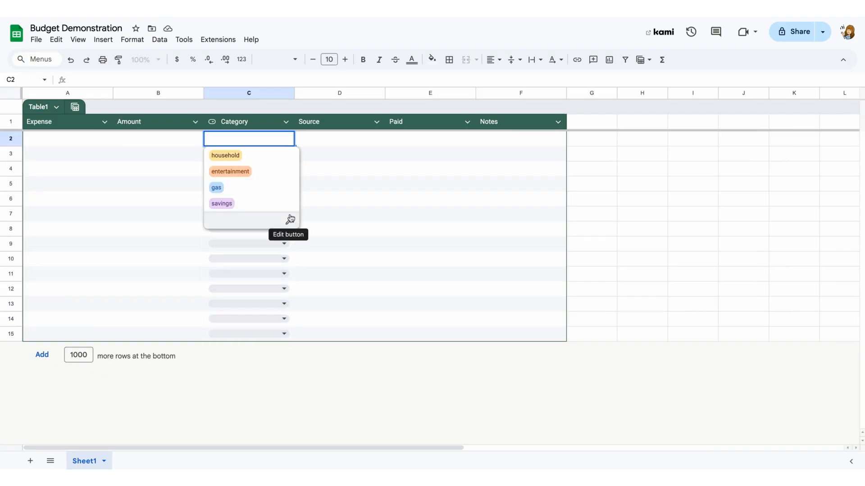
left_click(343, 122)
left_click(377, 122)
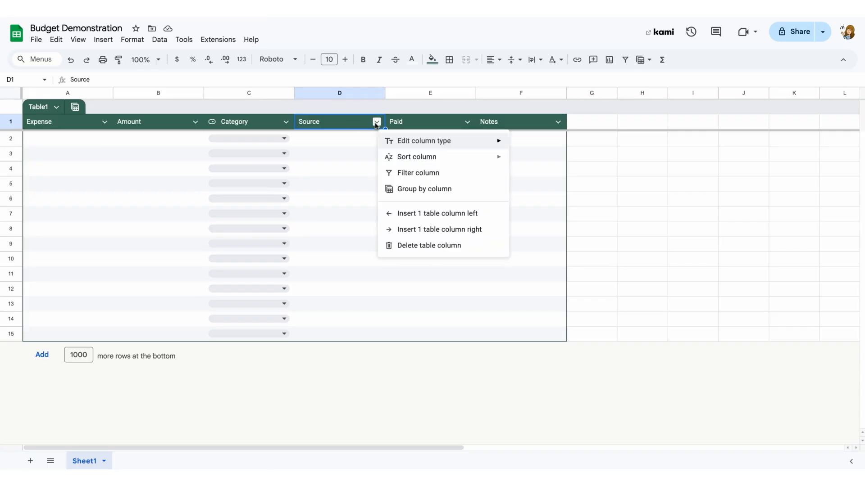
mouse_move(392, 145)
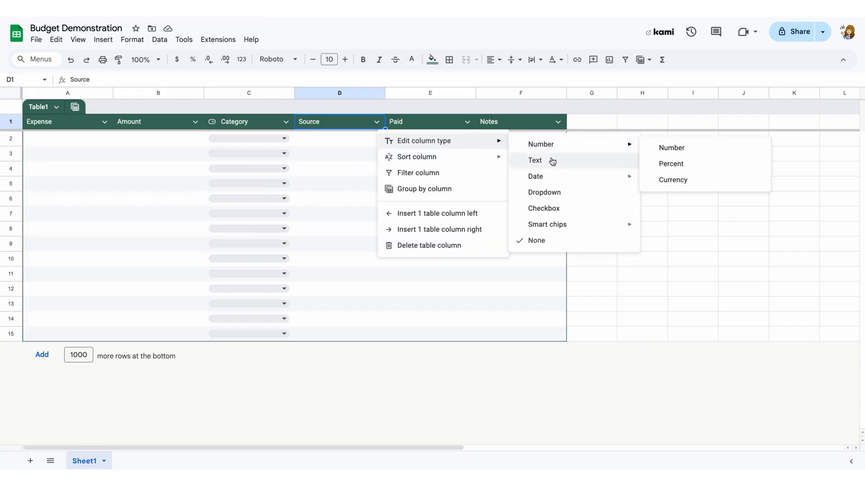
left_click(551, 192)
left_click(774, 180)
left_click_drag(774, 180, 744, 184)
type("bank")
key("Tab")
key("Tab")
key("Tab")
key("Tab")
type("cash")
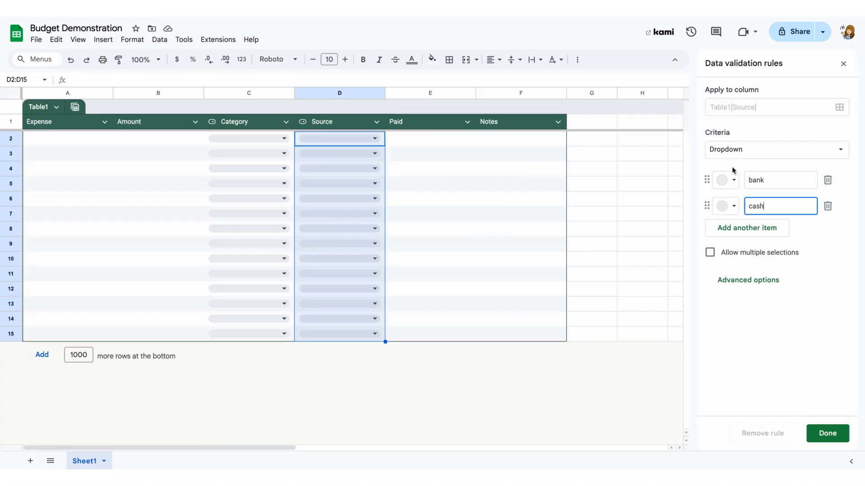
Color the bank option orange and the cash option green, and apply the rule.
left_click(733, 177)
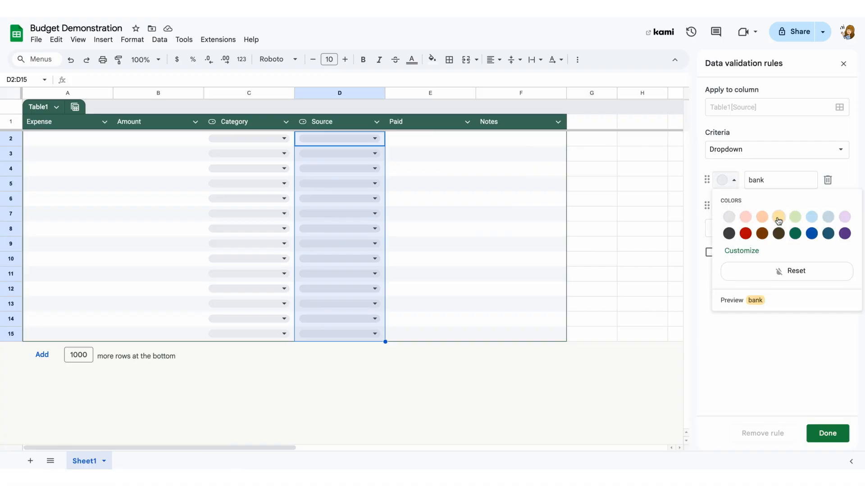
left_click(762, 216)
left_click(733, 206)
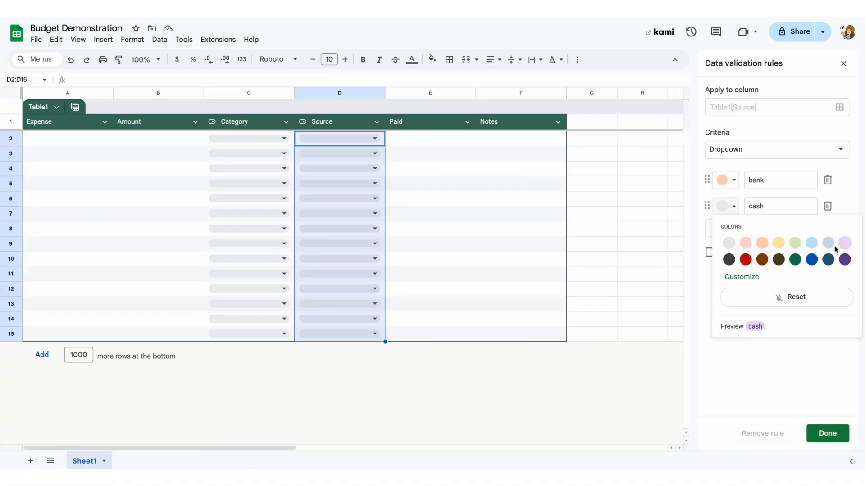
left_click(795, 243)
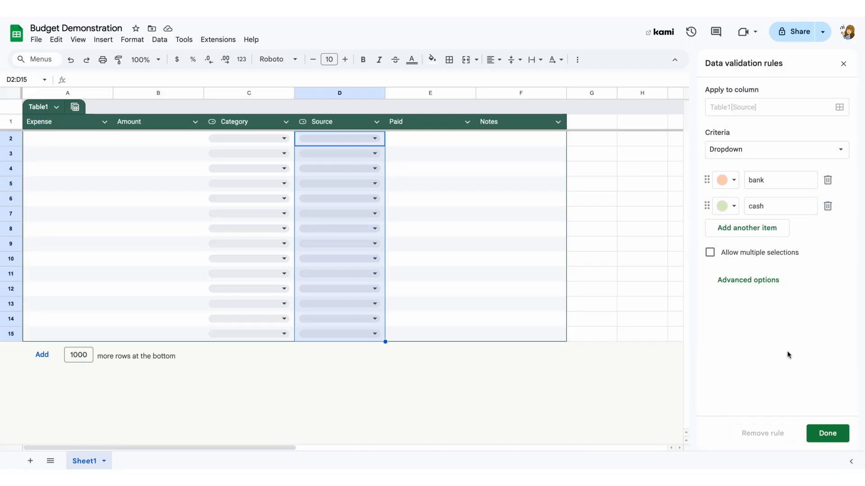
left_click(827, 434)
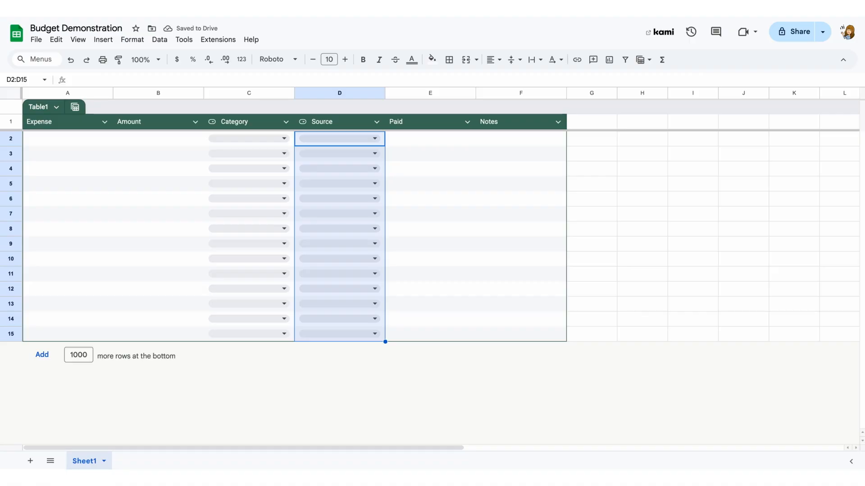
Set the Paid column's type to checkbox.
left_click(467, 122)
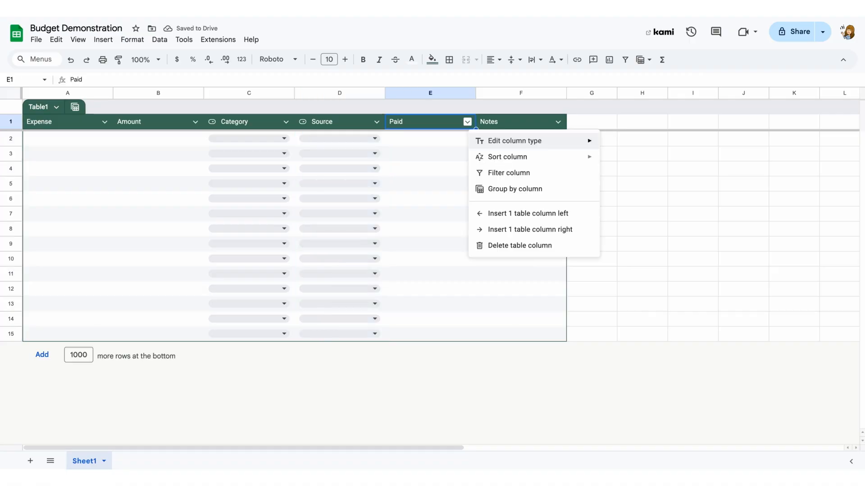
mouse_move(485, 147)
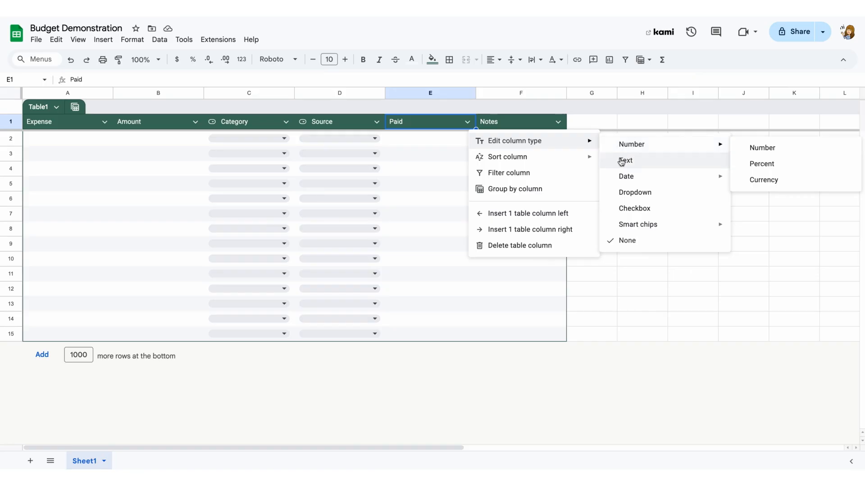
left_click(624, 212)
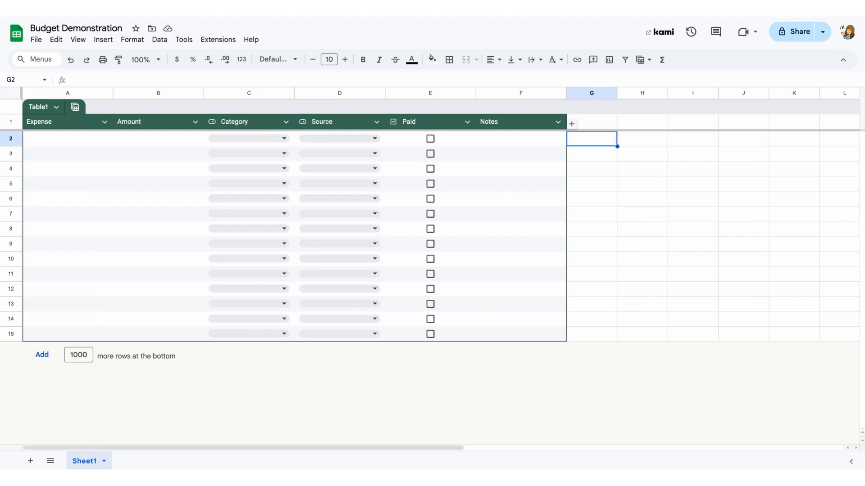
left_click(68, 138)
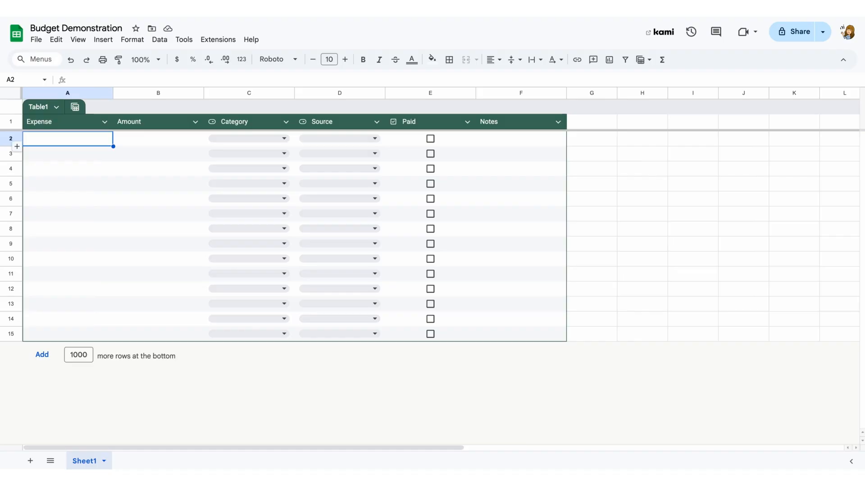
Fill the first table row with expense rent, amount 1000, category household and source bank.
type("rent")
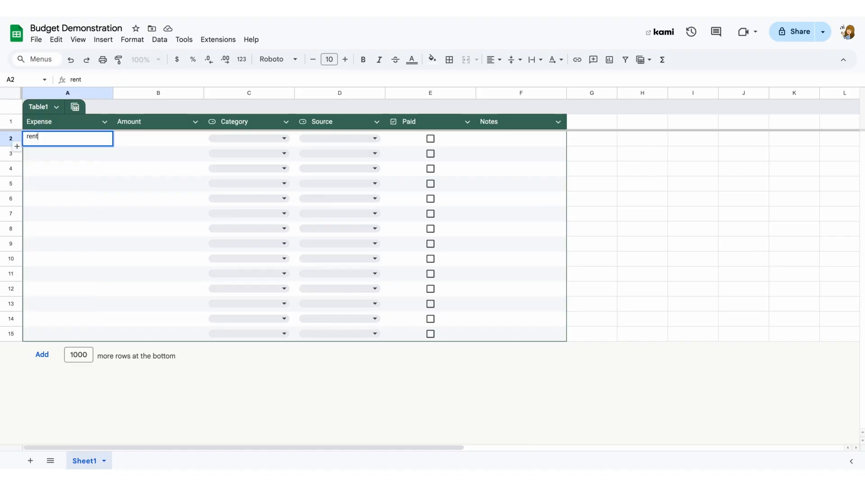
type("1000")
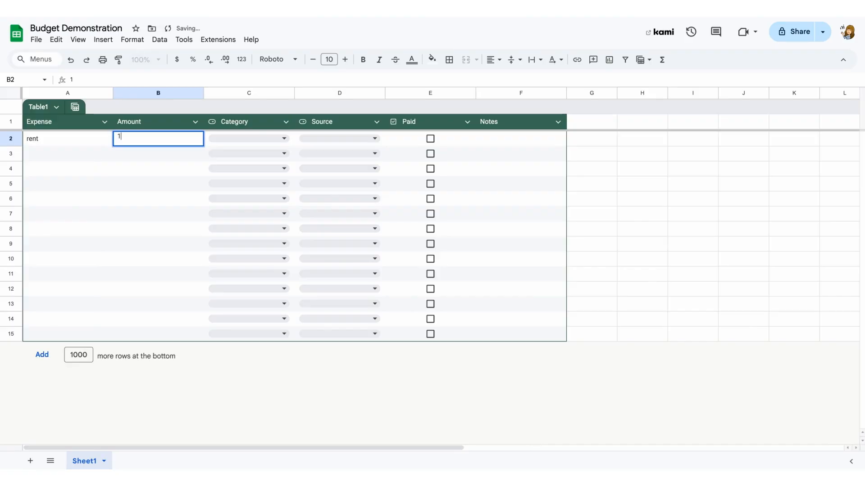
key("Tab")
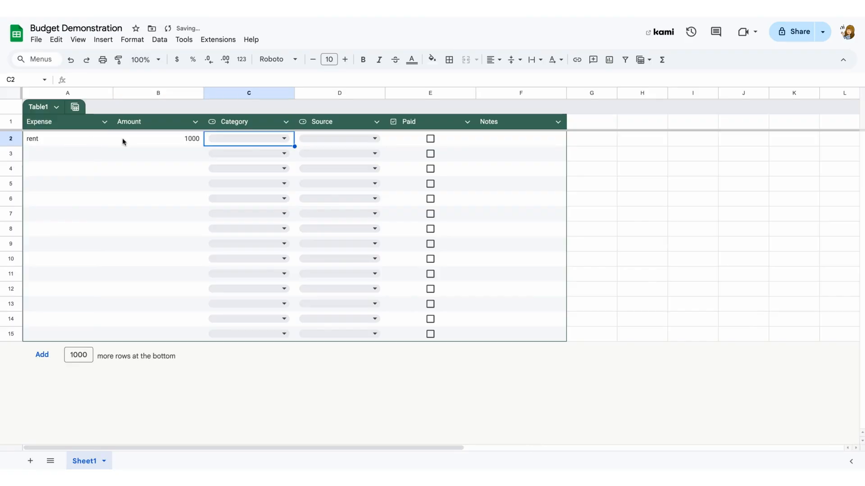
left_click(268, 139)
left_click(242, 155)
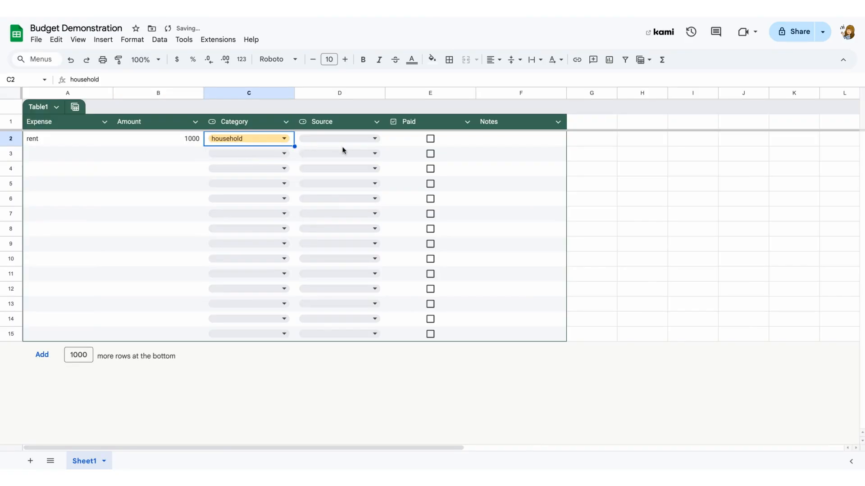
left_click(343, 139)
left_click(326, 159)
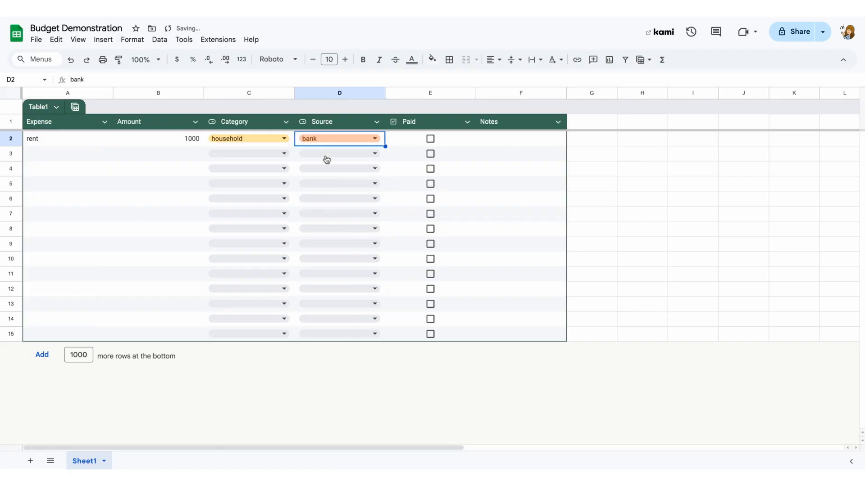
Fill the second row with expense gas and electric, amount 200, category household and source bank.
left_click(91, 157)
type("gas and electric")
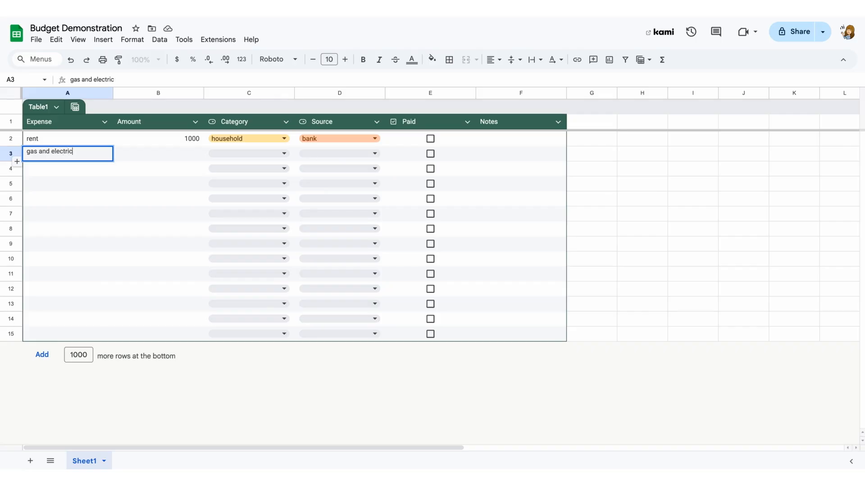
key("Tab")
type("200")
key("Tab")
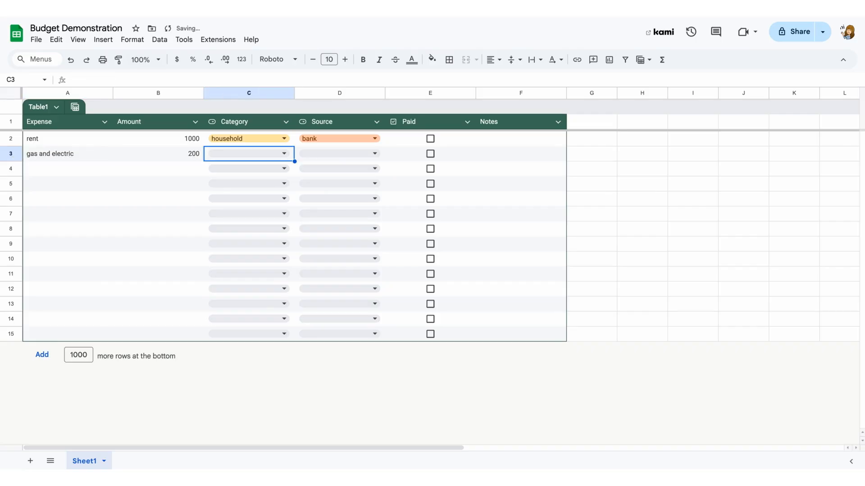
left_click(231, 155)
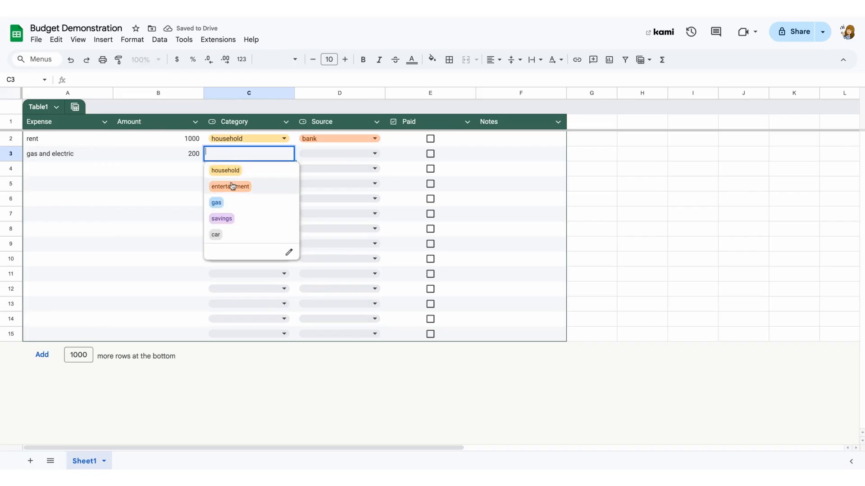
left_click(230, 173)
left_click(321, 154)
left_click(317, 170)
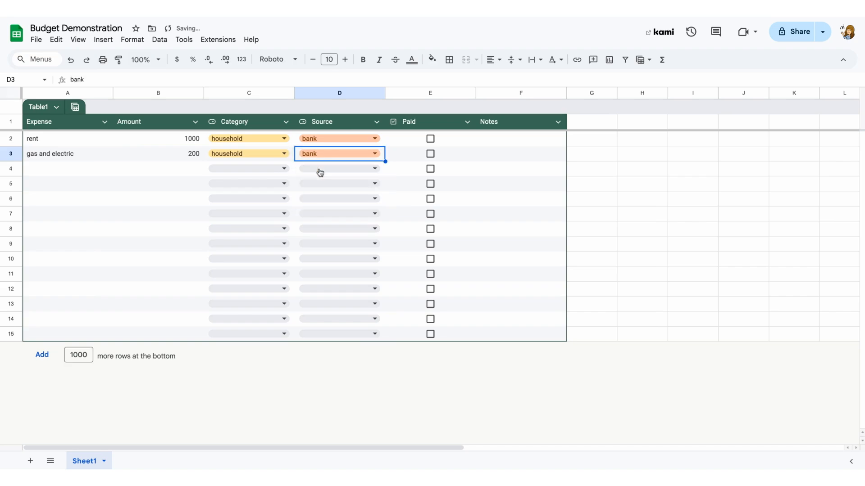
Paste the prepared list of expenses into the table starting at the first data row.
left_click(110, 142)
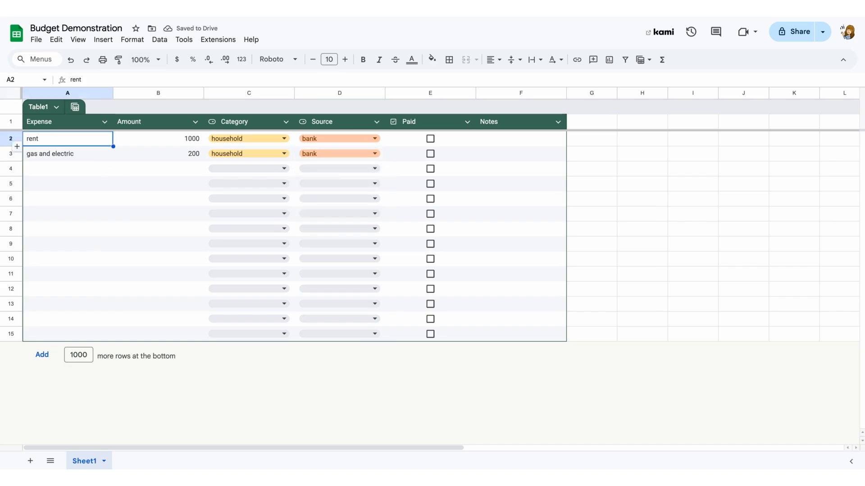
type("rent\t1000\thousehold\tbank gas and electric\t200\thousehold\tbank car payment\t250\tcar\tbank gas\t400\tgas\tcash food\t300\thousehold\tcash cell phone\t60\thousehold\tbank Streaming Service\t15\tentertainment\tbank savings\t100\tsavings\tbank")
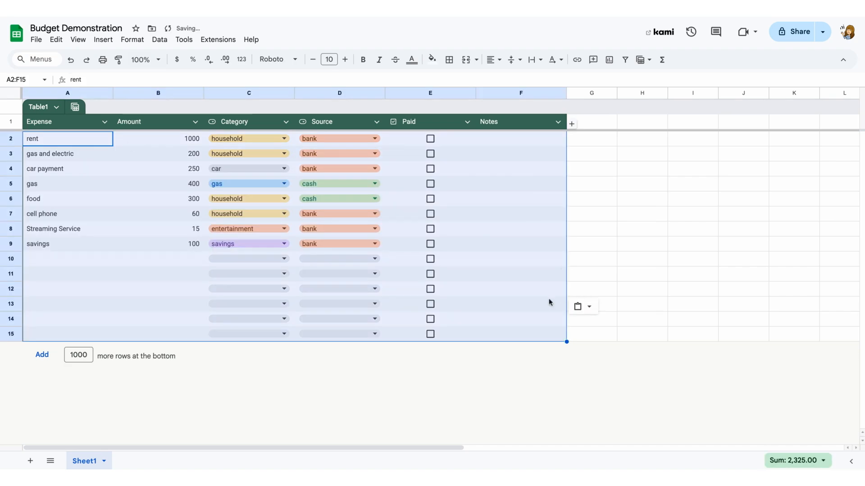
left_click(536, 306)
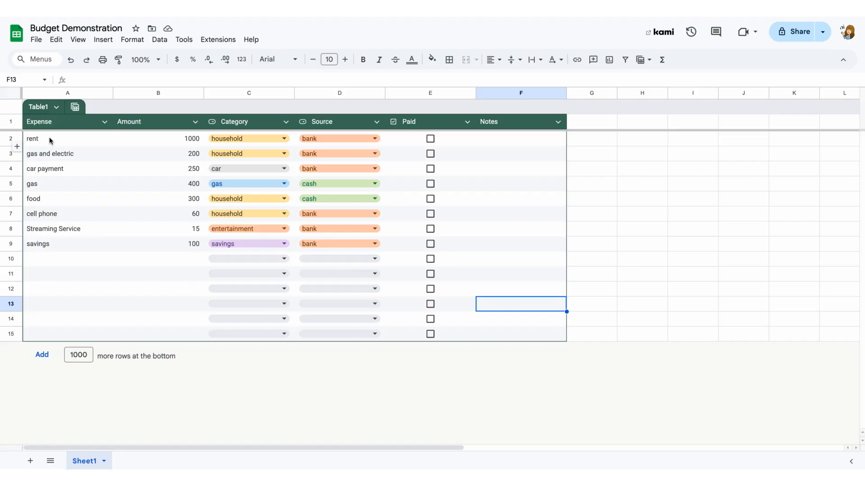
Insert a chart from the whole table range A1:F15 and change its type to a pie chart.
left_click(53, 124)
left_click_drag(53, 124, 519, 331)
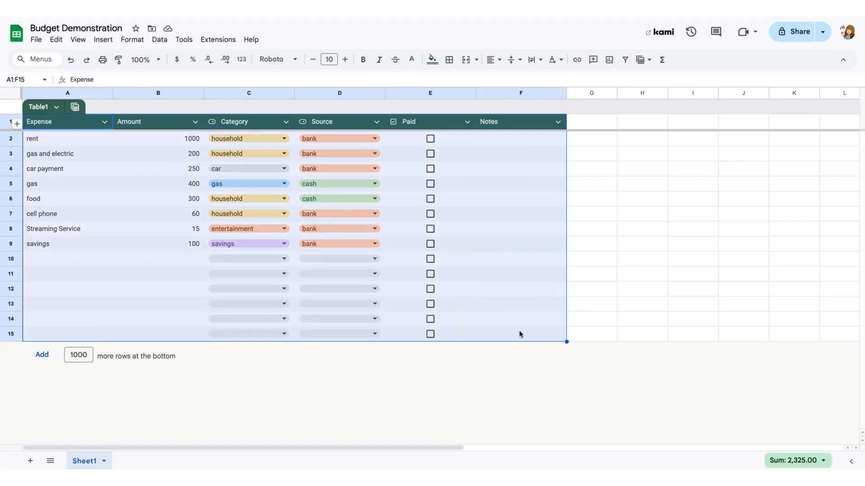
left_click(103, 40)
left_click(130, 170)
left_click(743, 140)
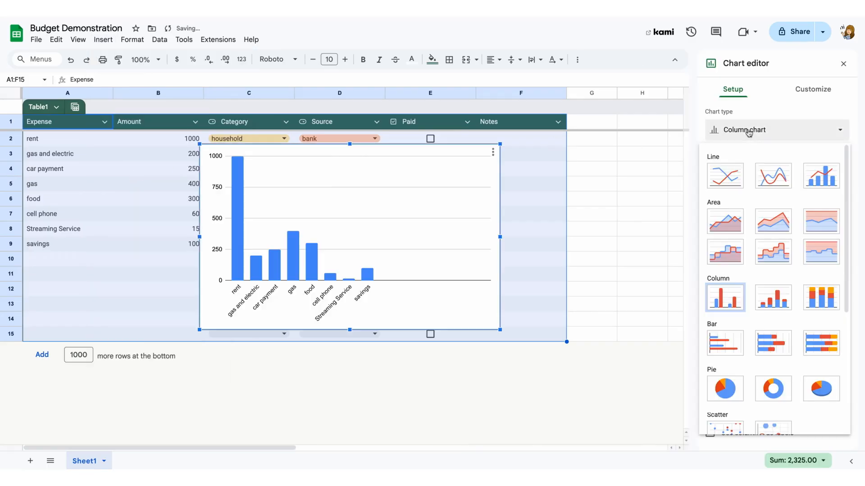
left_click(741, 390)
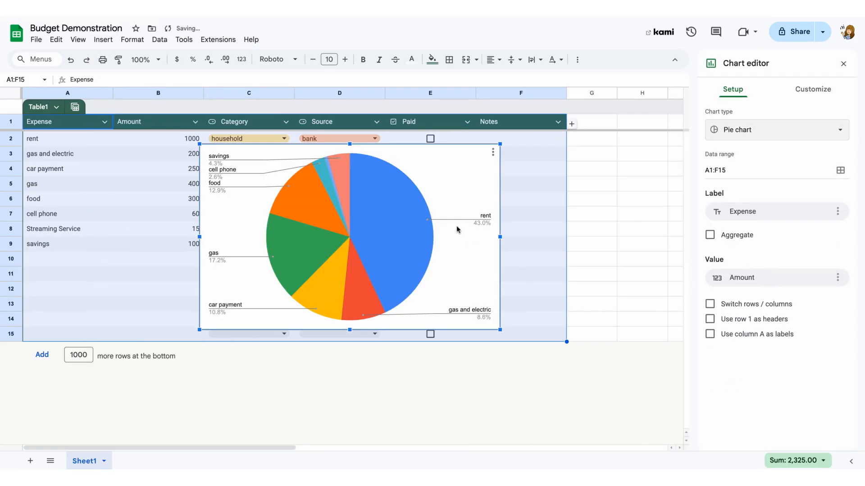